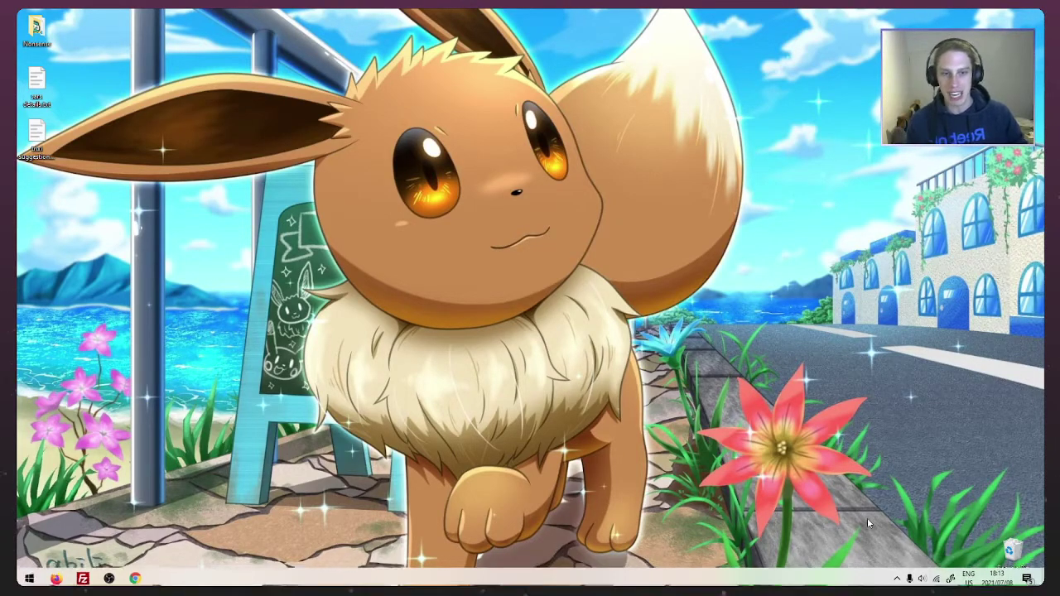
Open the Sound window from the tray speaker icon, centre it, then close it.
right_click(922, 580)
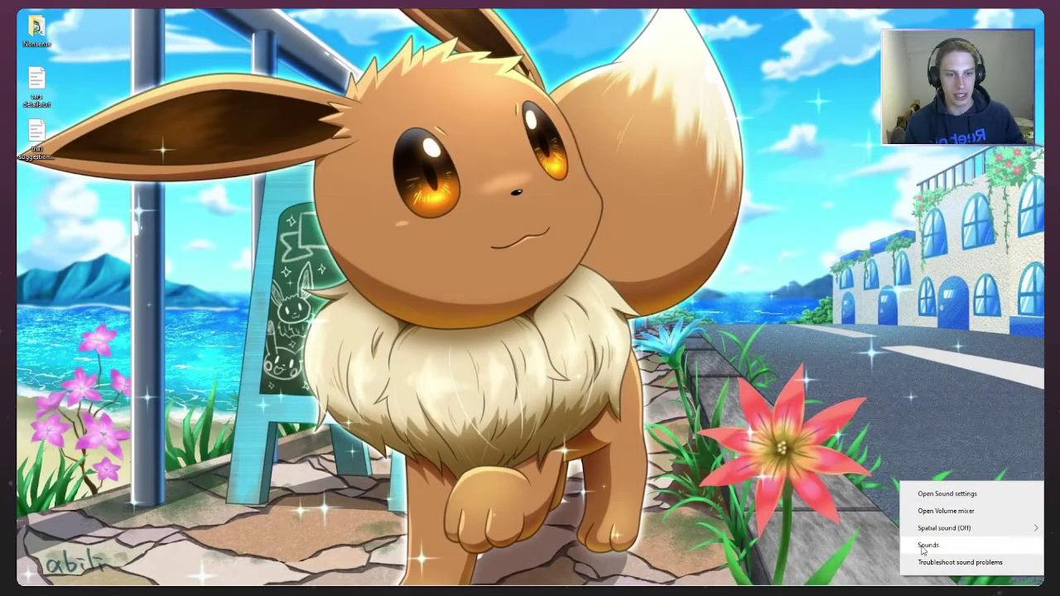
left_click(927, 546)
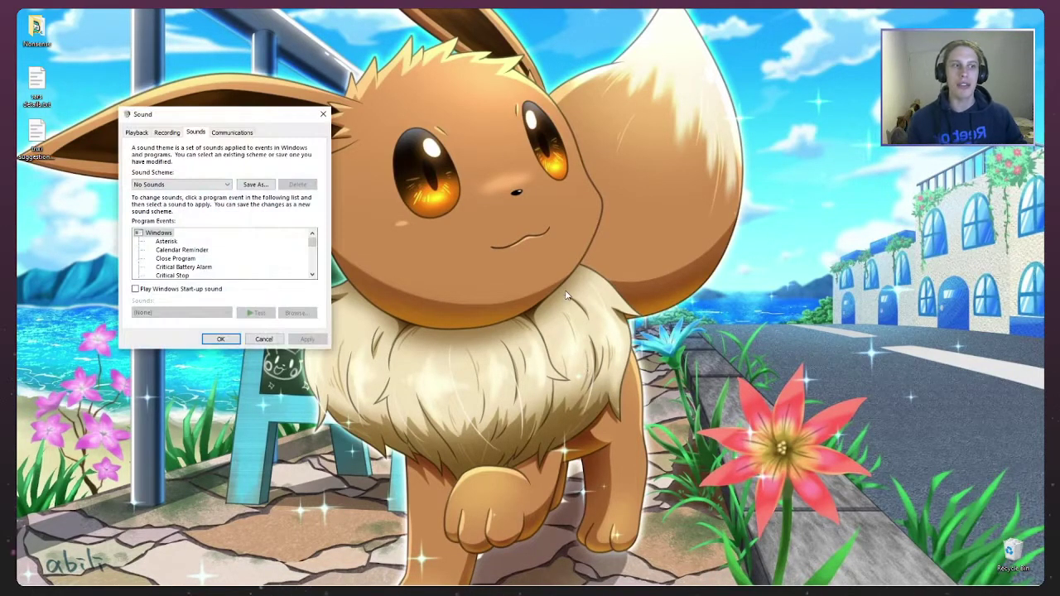
left_click_drag(222, 109, 471, 108)
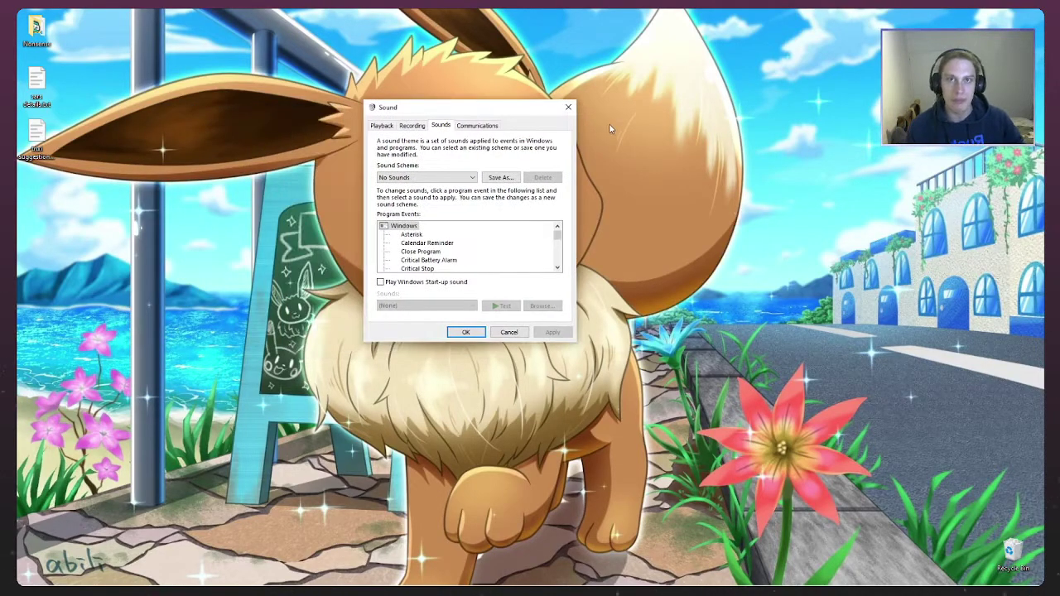
left_click(560, 108)
Reopen the Sound control panel by searching Start for 'sounds', and move it toward centre.
key("super")
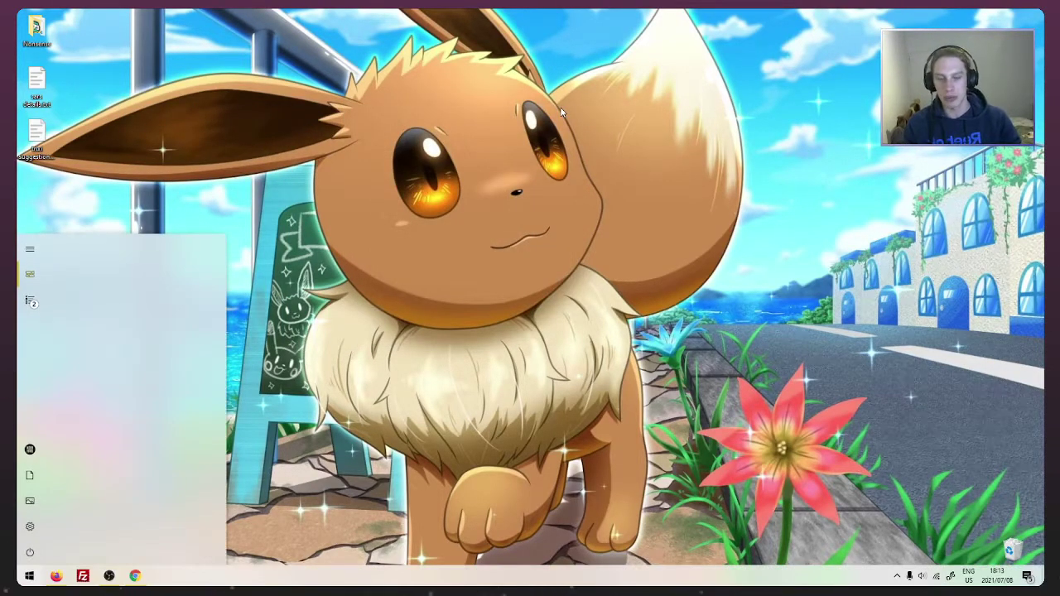
type("sounds")
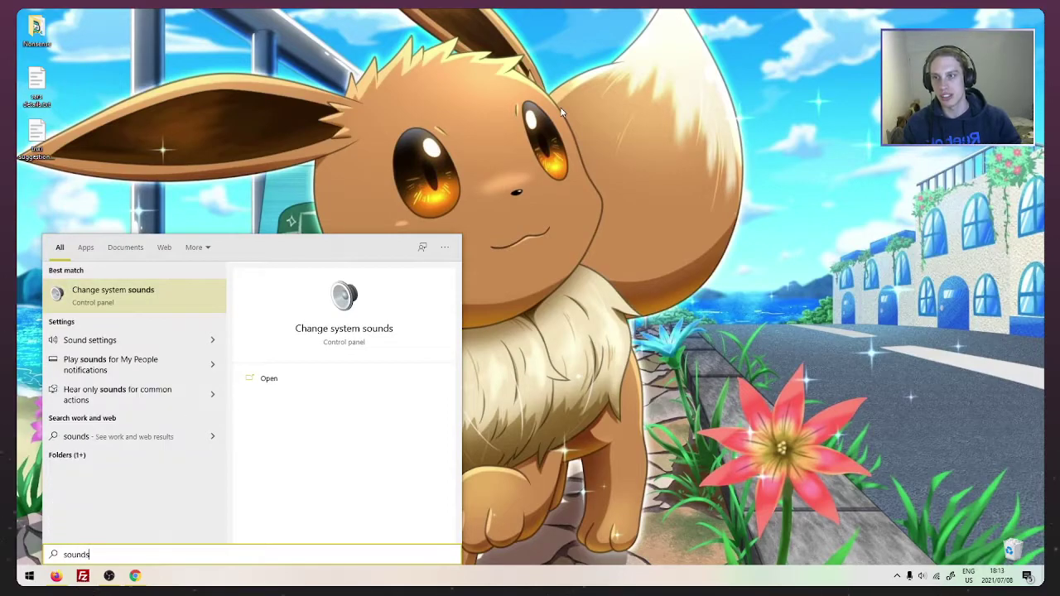
key("Escape")
key("super")
type("sounds")
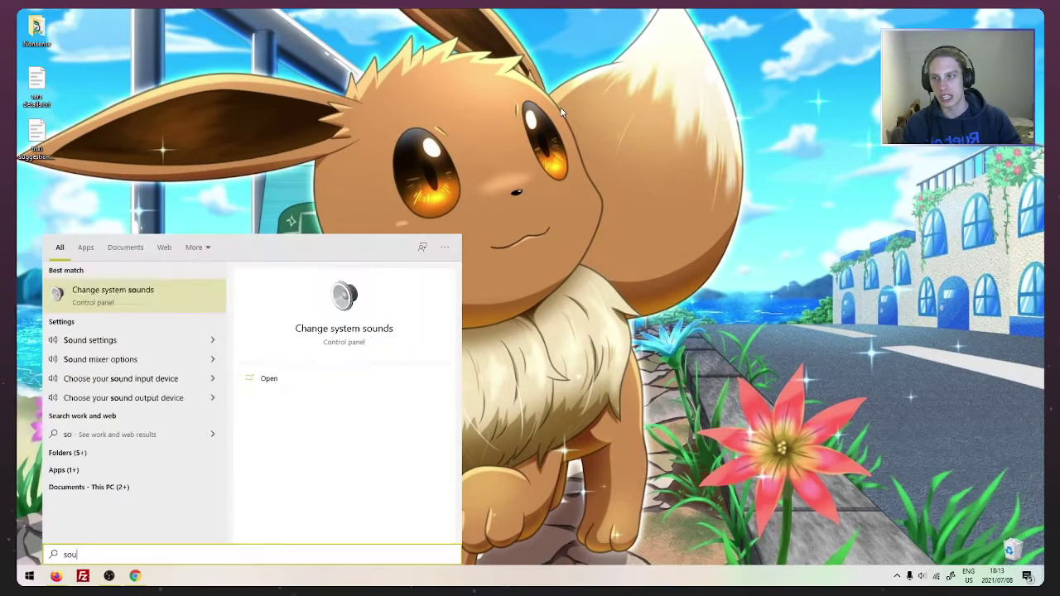
left_click(77, 300)
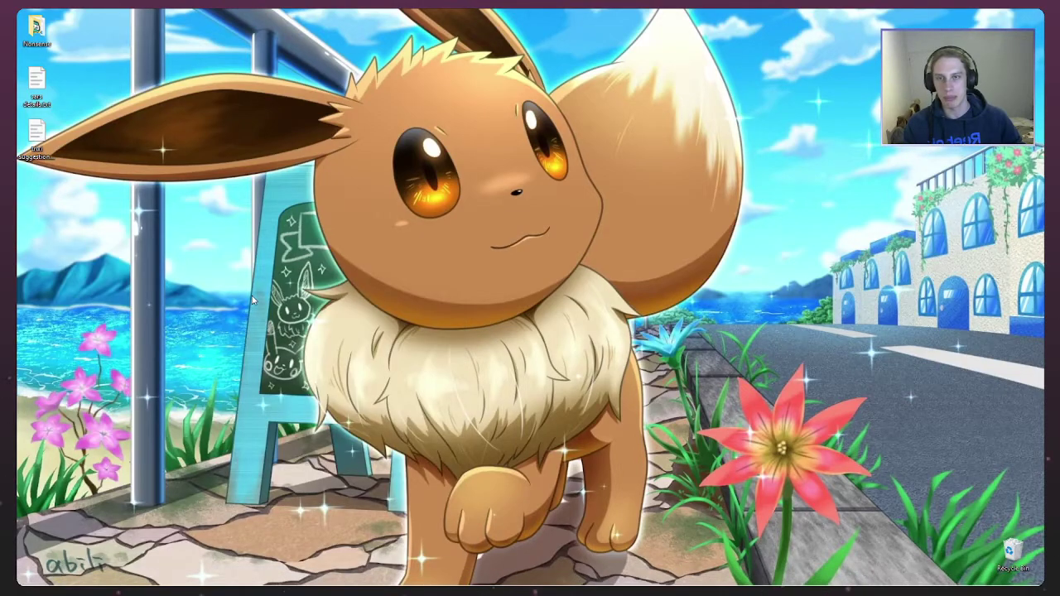
left_click_drag(235, 127, 458, 156)
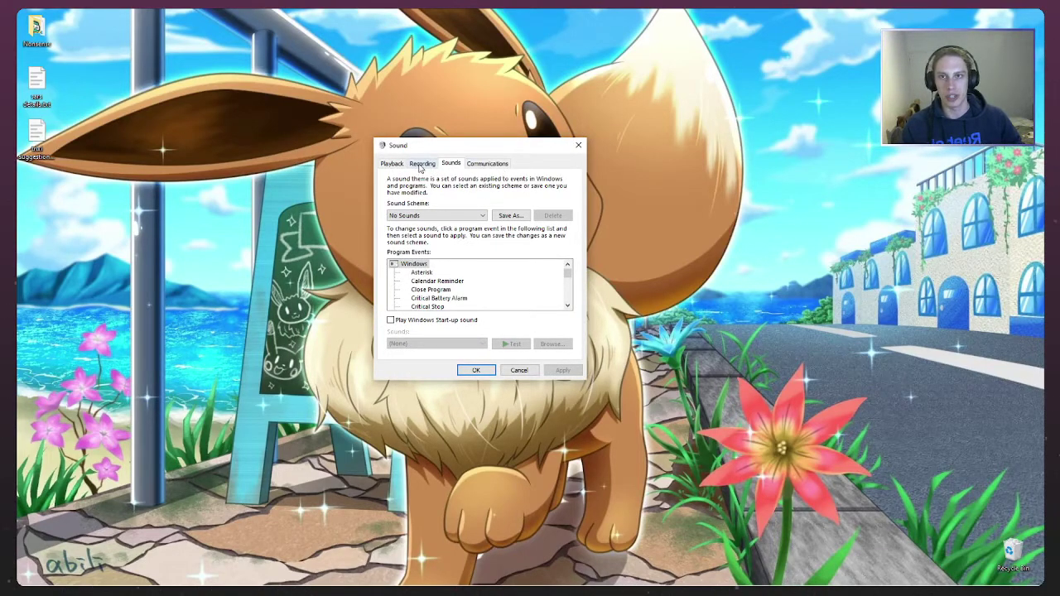
On the Recording tab, check the HD Webcam C270 microphone and other inputs, then select Front Port.
left_click(426, 165)
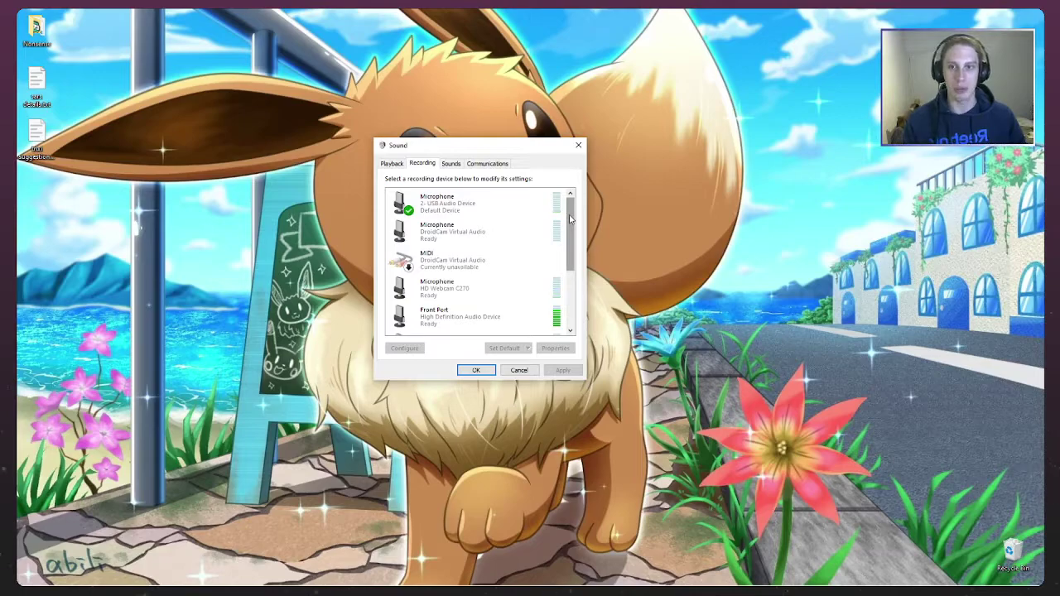
left_click(473, 208)
left_click(489, 233)
left_click(454, 290)
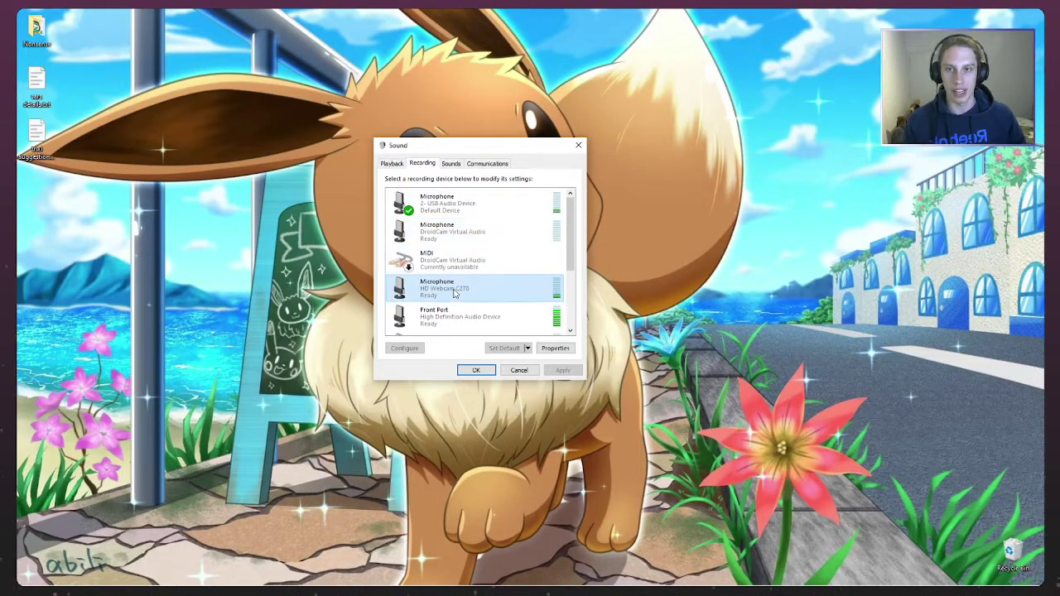
left_click(464, 315)
left_click(479, 207)
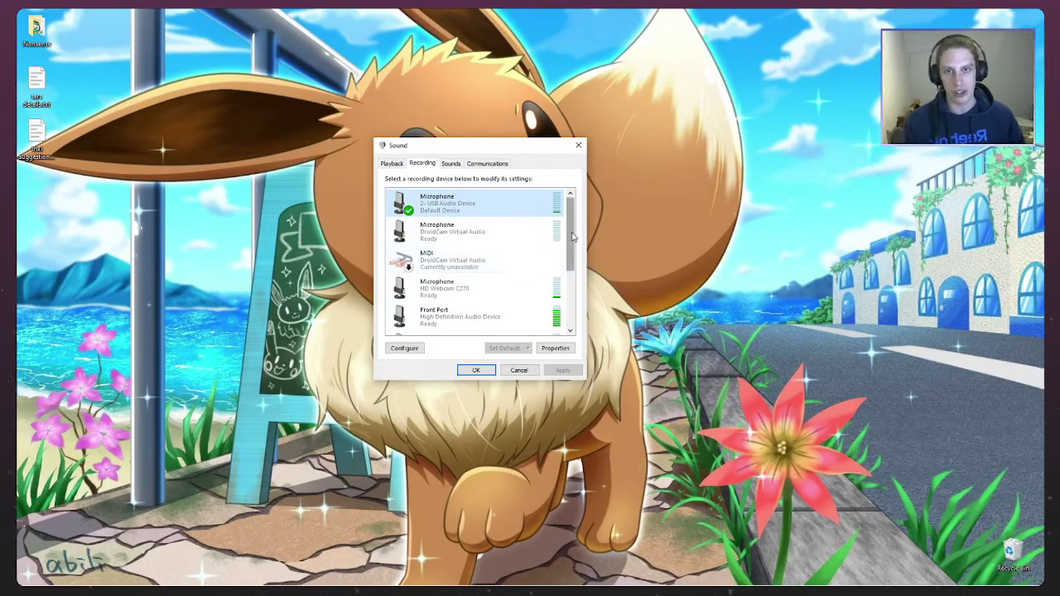
scroll(572, 238, "down", 3)
left_click(441, 245)
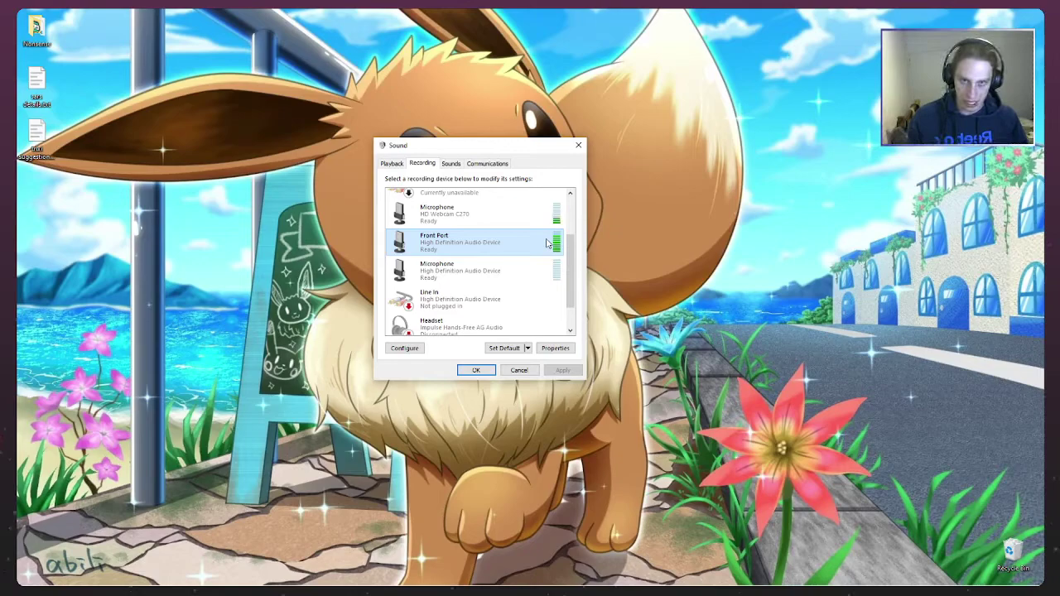
In Front Port properties, enable and apply 'Listen to this device' on the Listen tab.
double_click(434, 243)
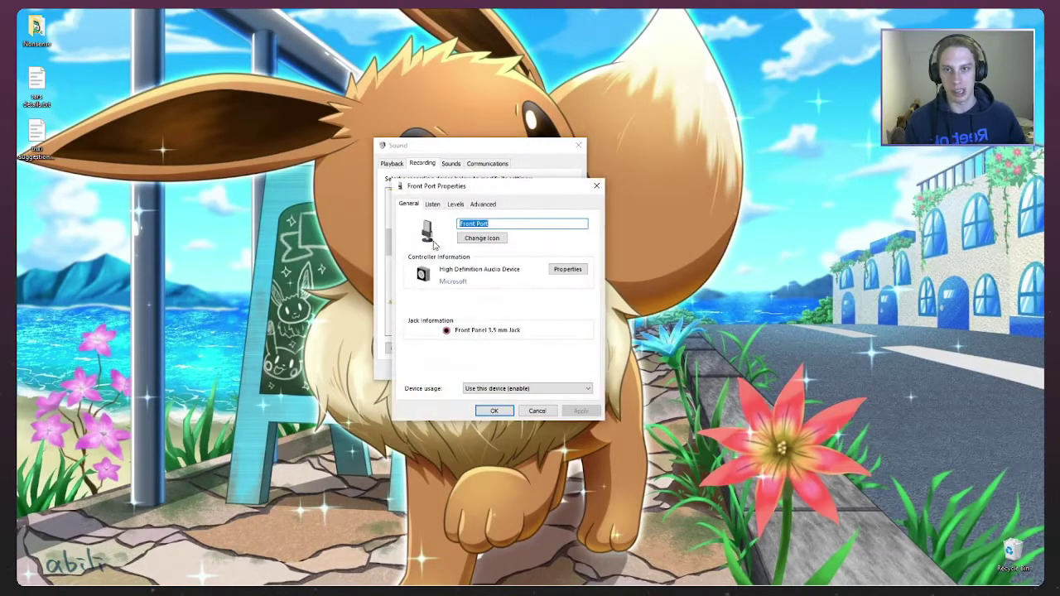
left_click_drag(463, 137, 668, 150)
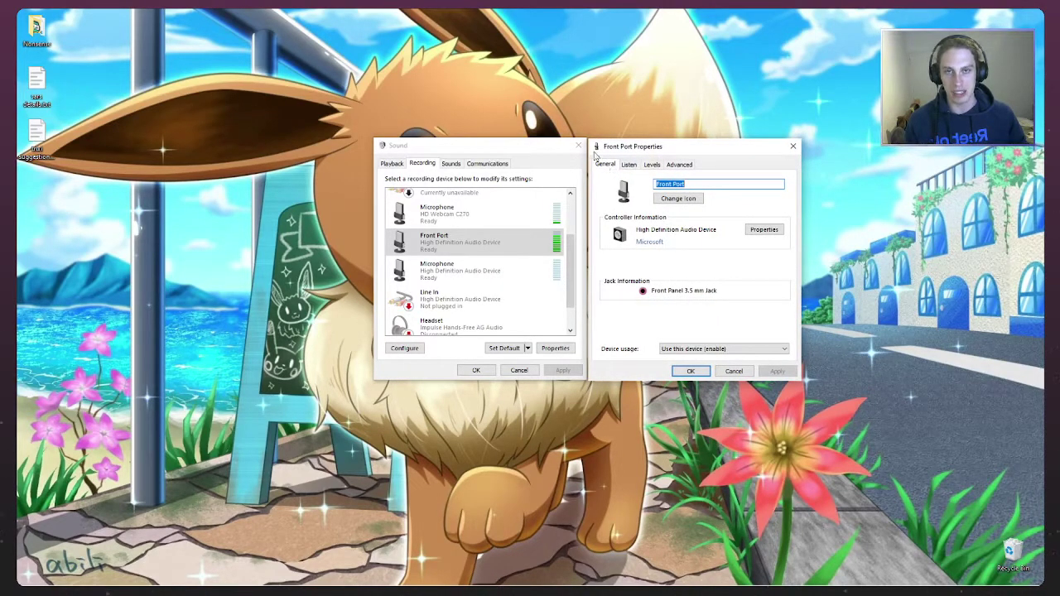
left_click_drag(595, 155, 596, 156)
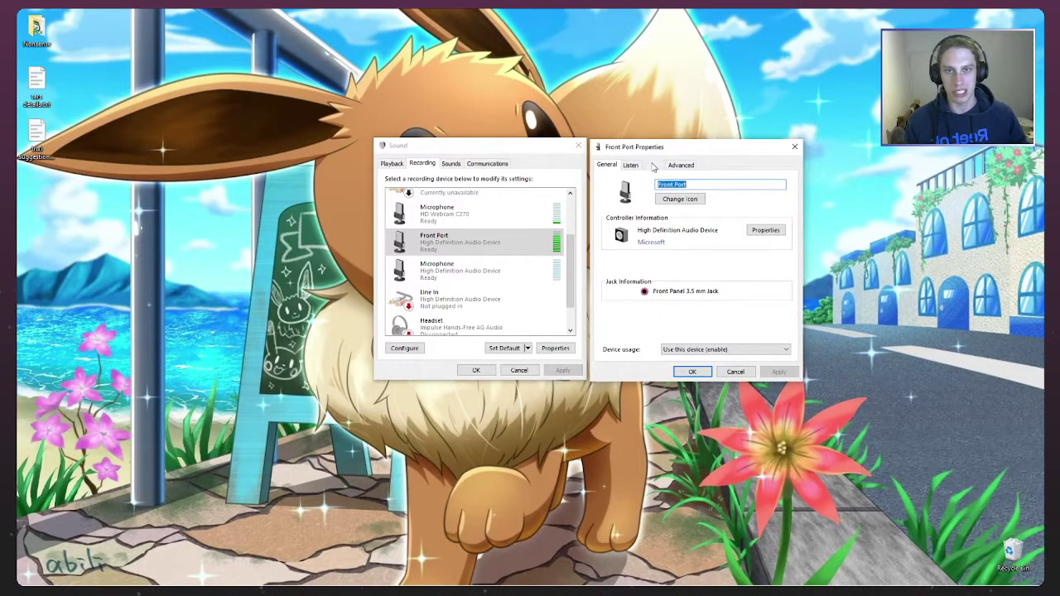
left_click(632, 166)
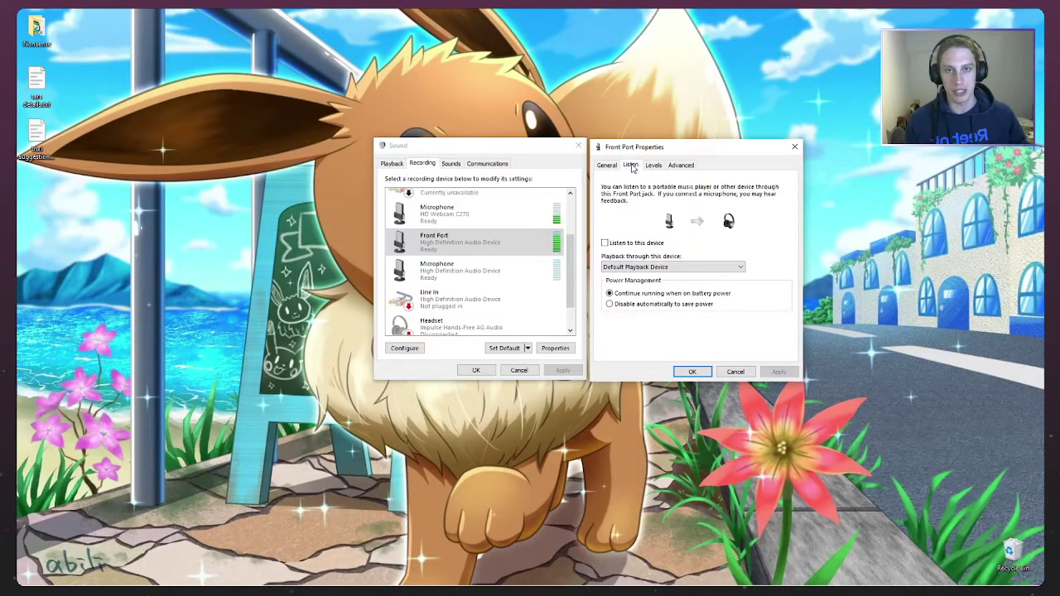
left_click(606, 244)
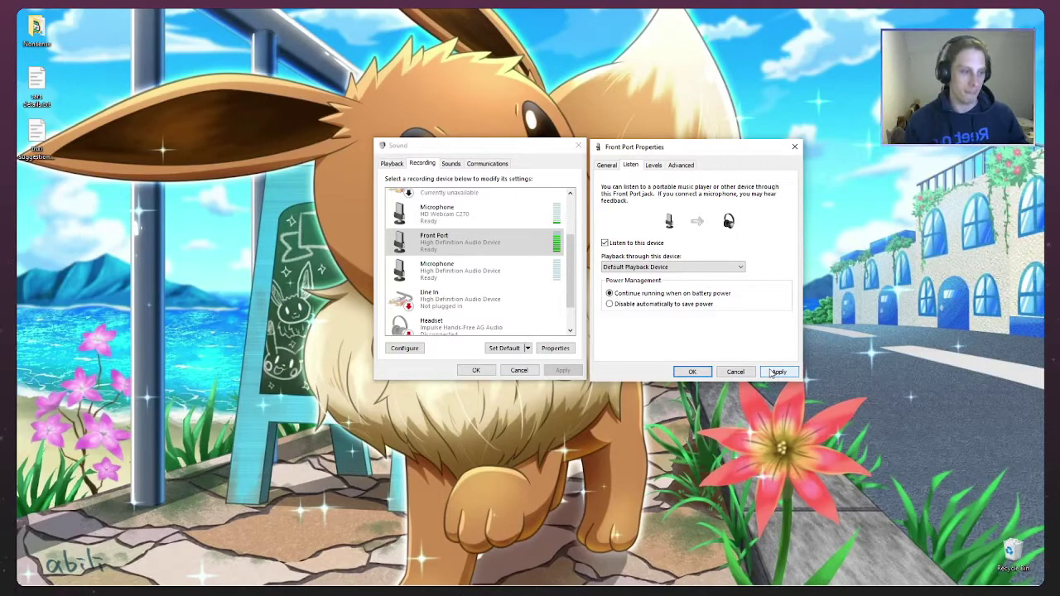
left_click(777, 372)
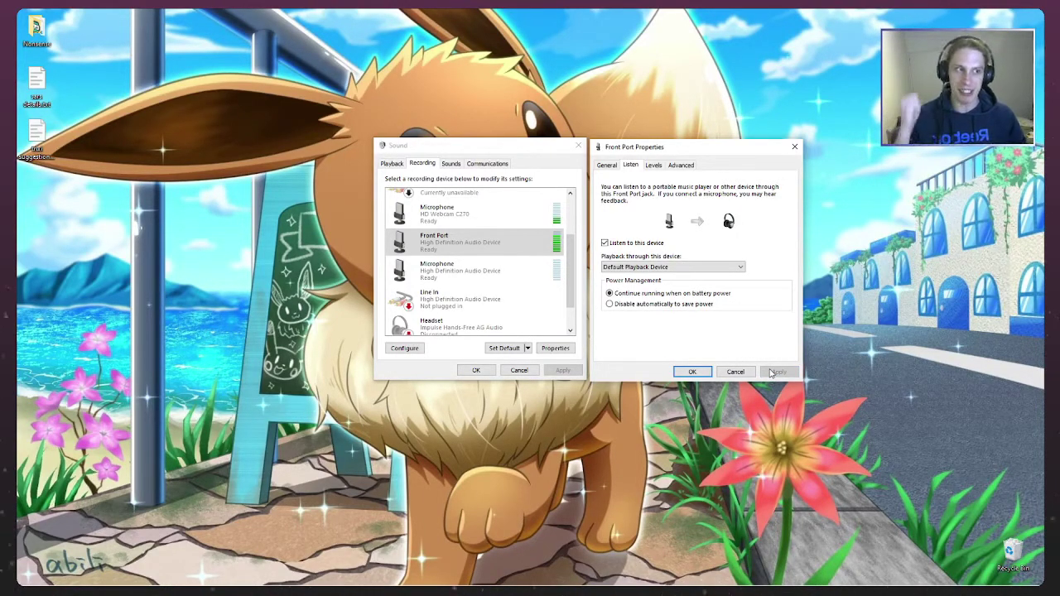
Turn 'Listen to this device' back off, apply, and close the Front Port properties.
left_click(642, 243)
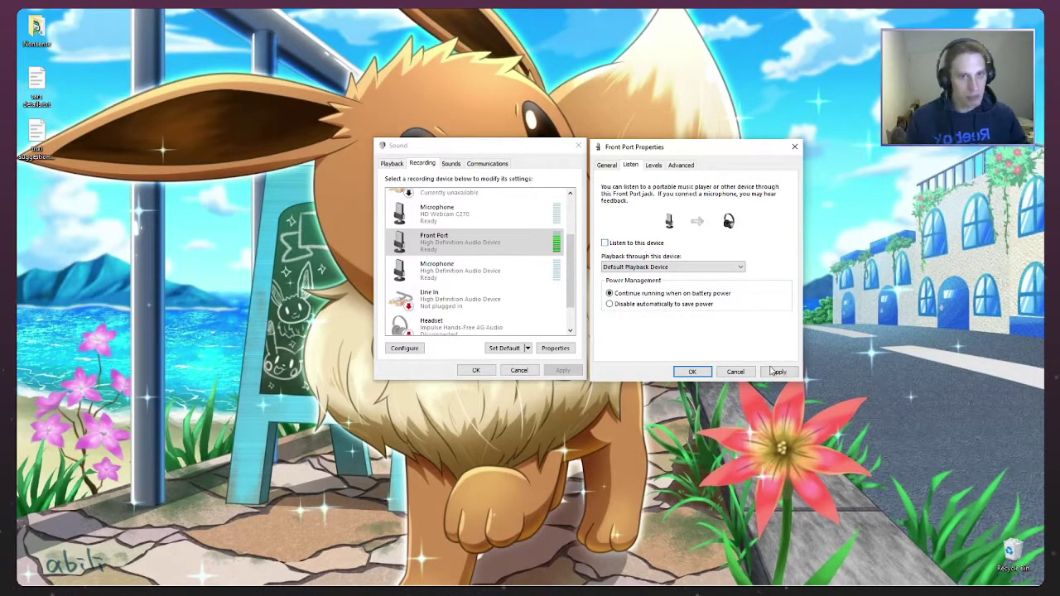
left_click(777, 372)
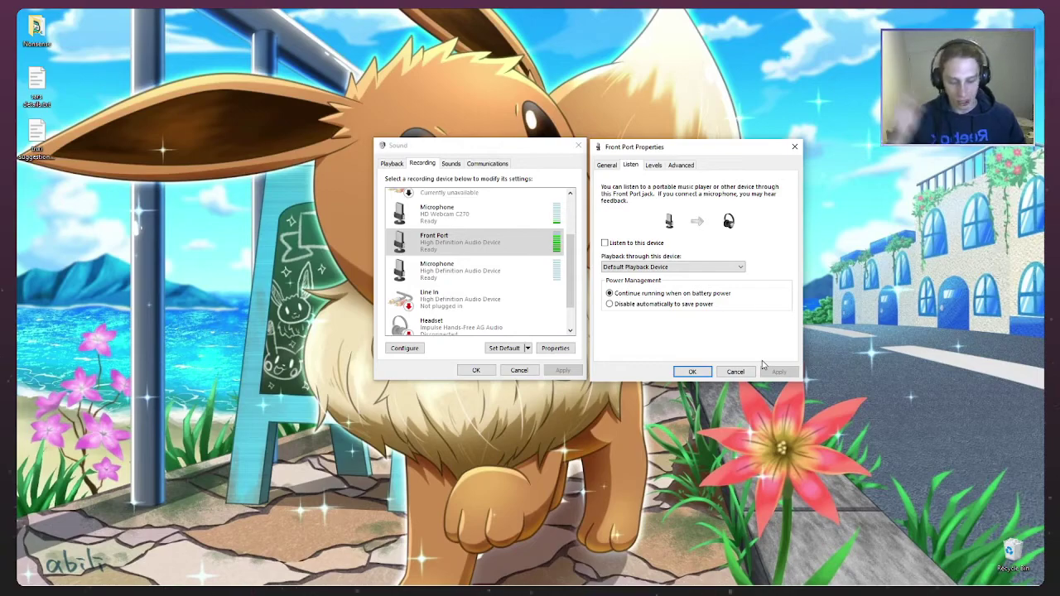
left_click(692, 372)
key("alt+Tab")
key("alt+Tab")
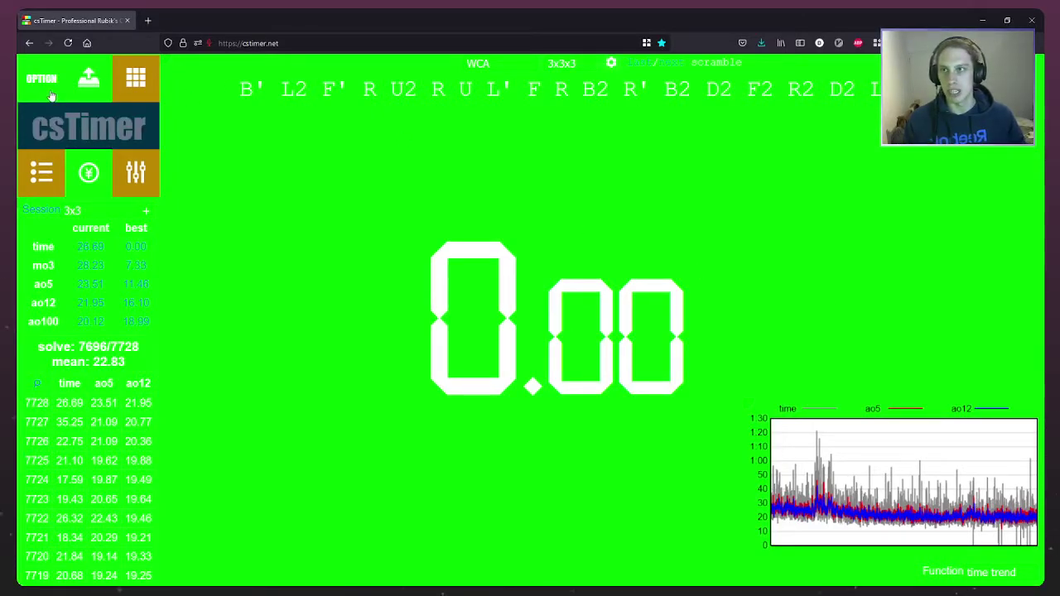
Review csTimer's timer settings for time entry and close Options unchanged.
left_click(47, 88)
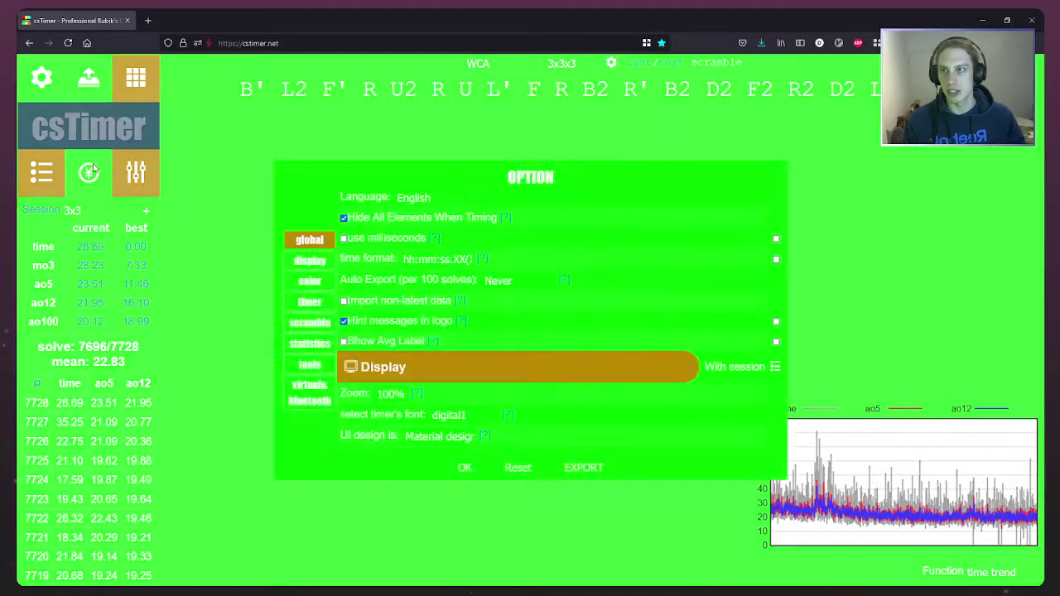
left_click(310, 301)
left_click(464, 317)
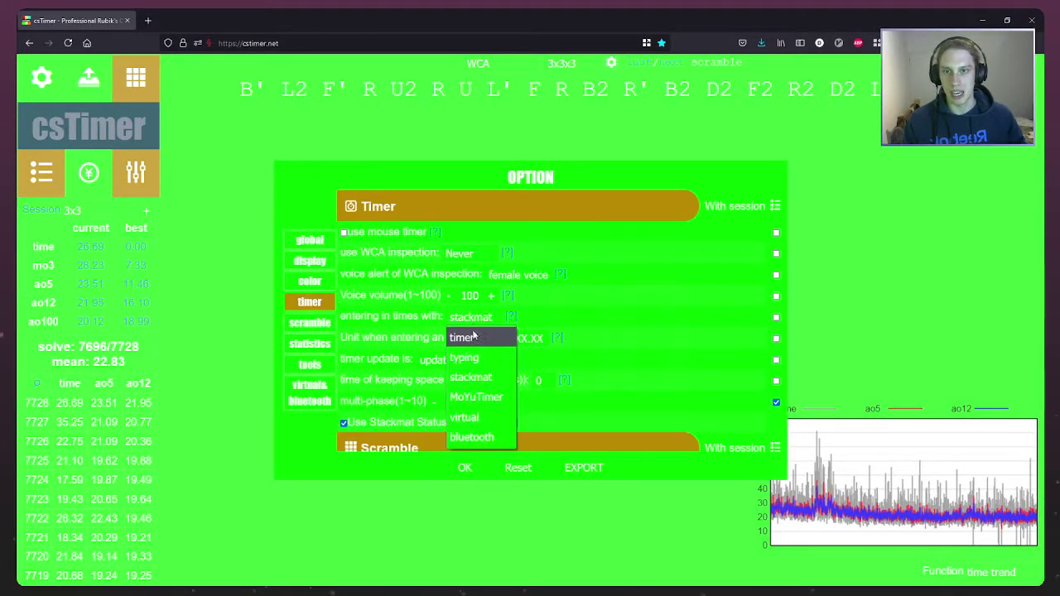
left_click(464, 318)
left_click(464, 467)
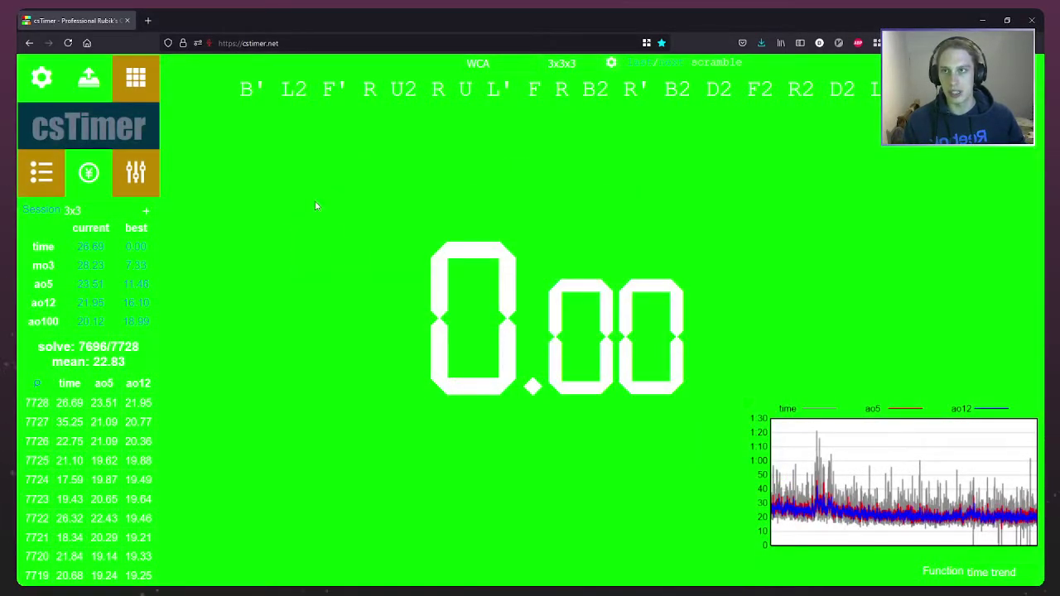
Reload the timer page, close extra tabs, and load cstimer.net from the address bar.
left_click(68, 46)
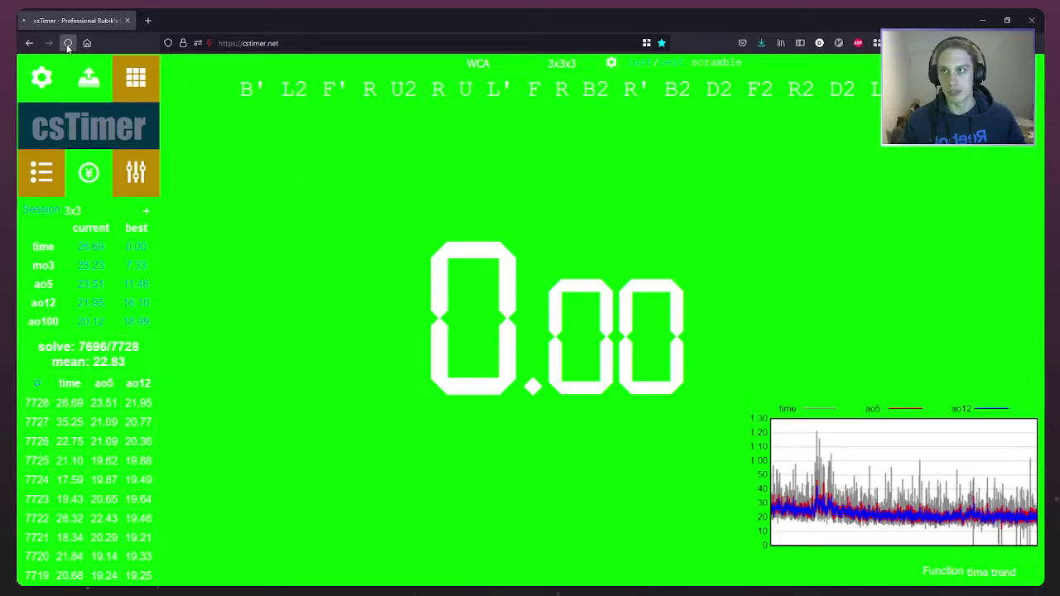
left_click(201, 47)
left_click(201, 47)
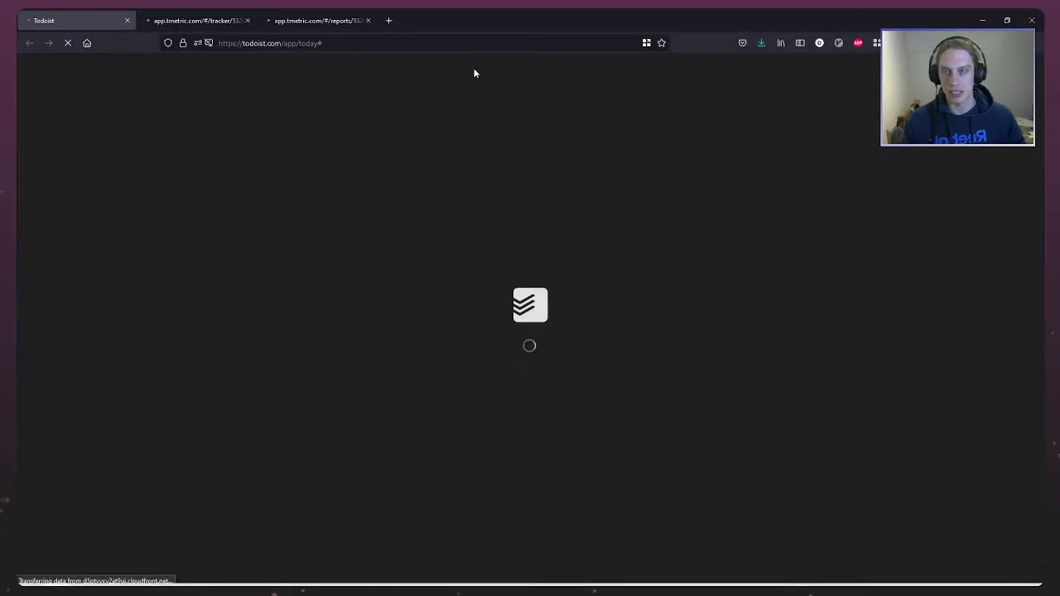
key("ctrl+w")
key("ctrl+w")
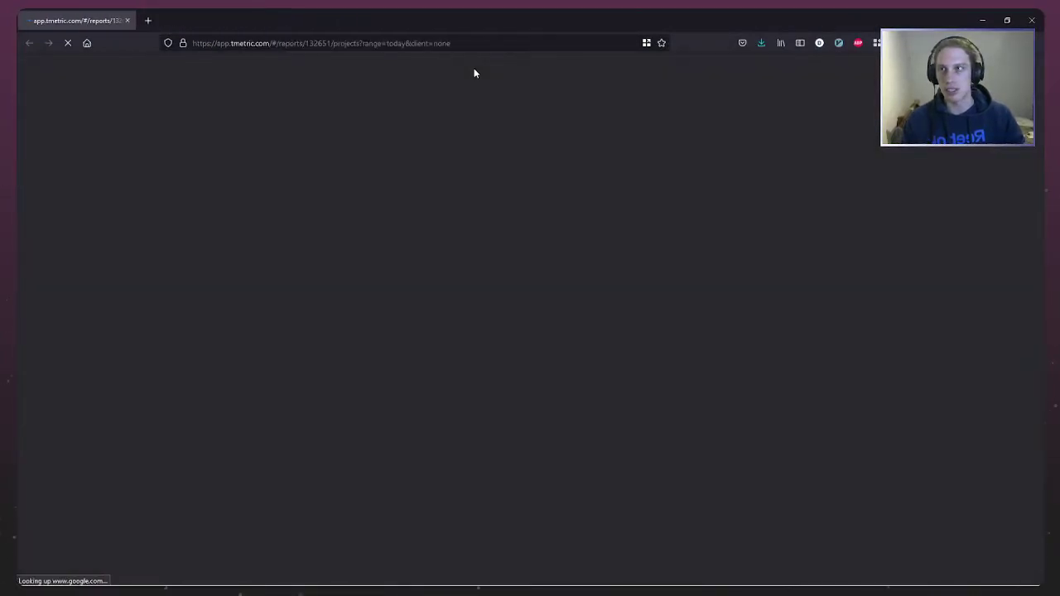
key("ctrl+l")
type("cstimer.net")
key("Return")
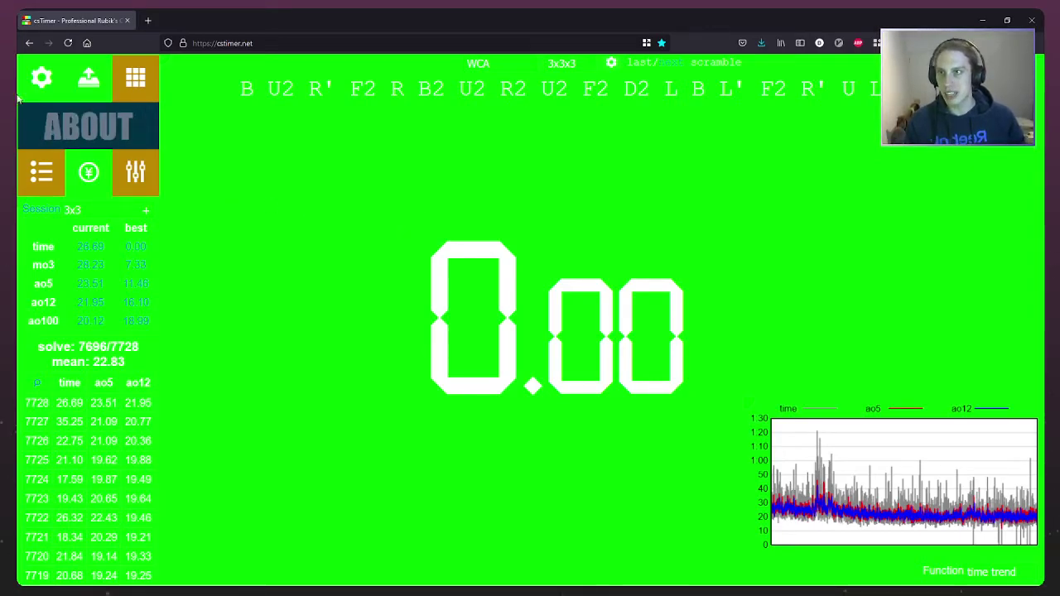
Set 'entering in times with' to stackmat in timer options, then expand the microphone prompt's device list.
left_click(42, 77)
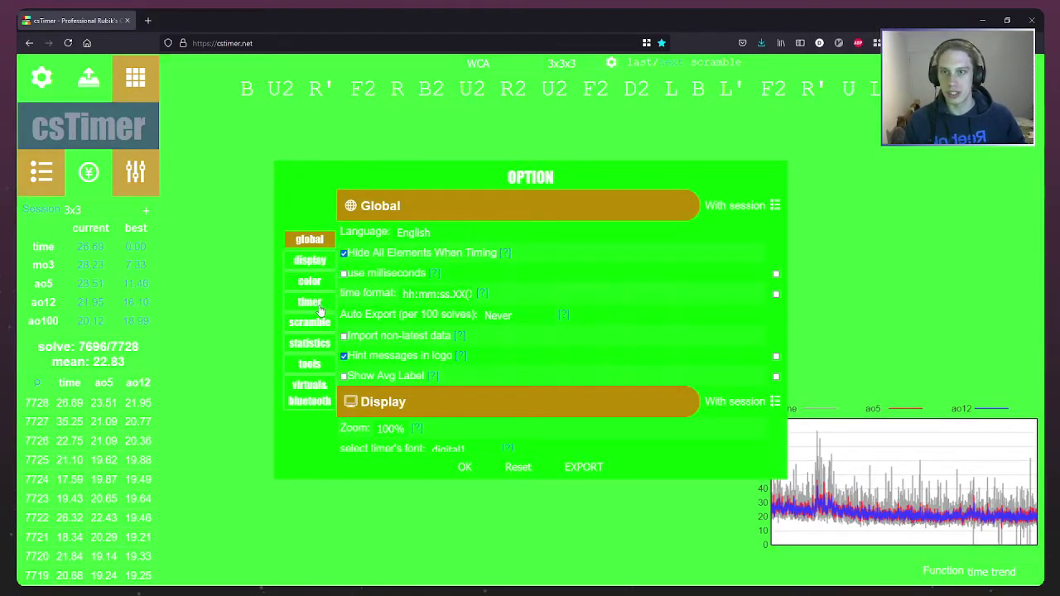
left_click(313, 304)
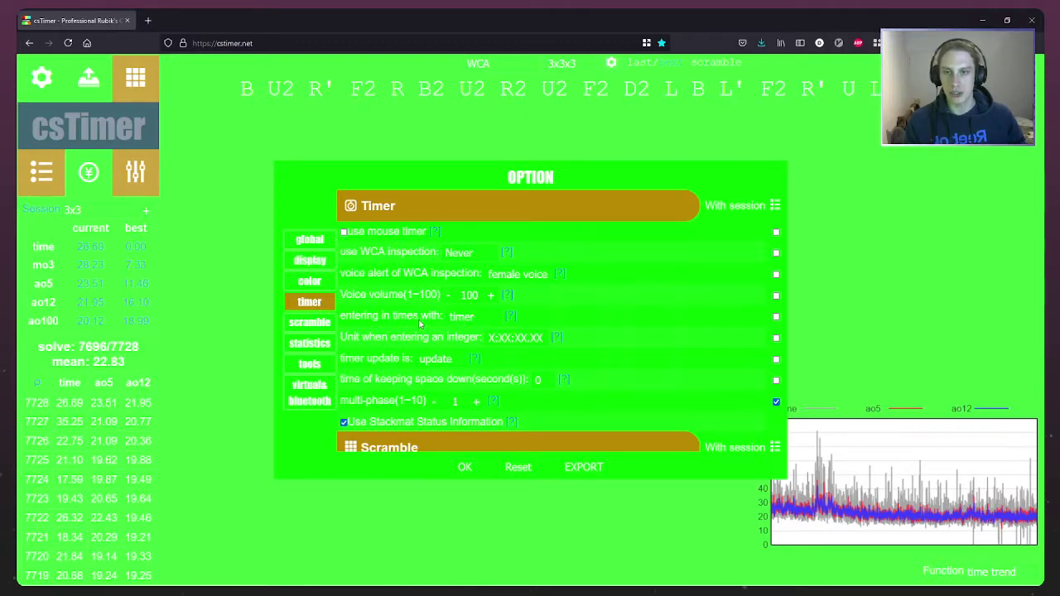
left_click(478, 321)
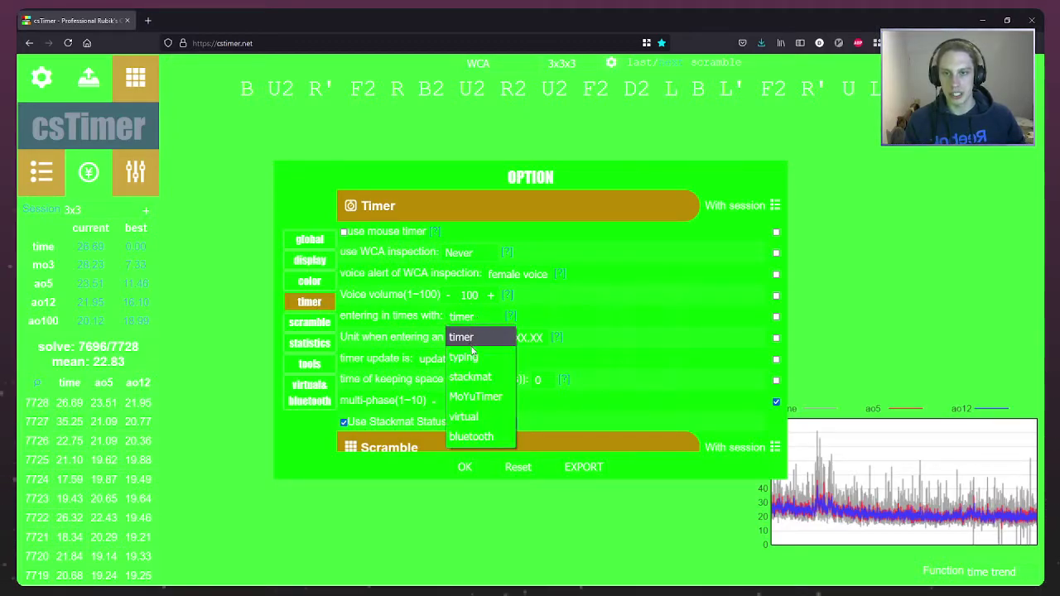
left_click(455, 381)
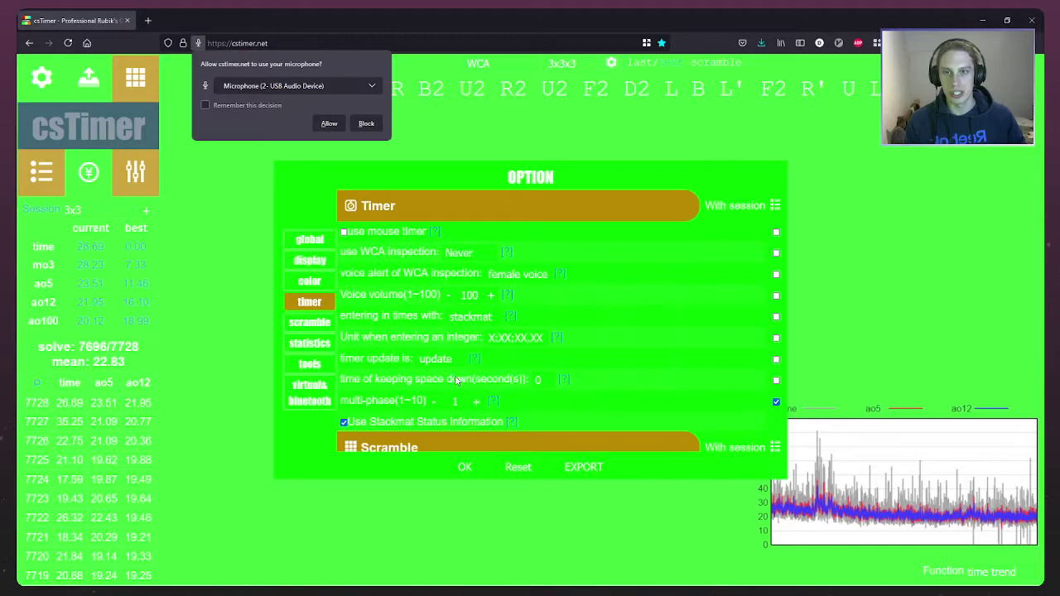
left_click(246, 87)
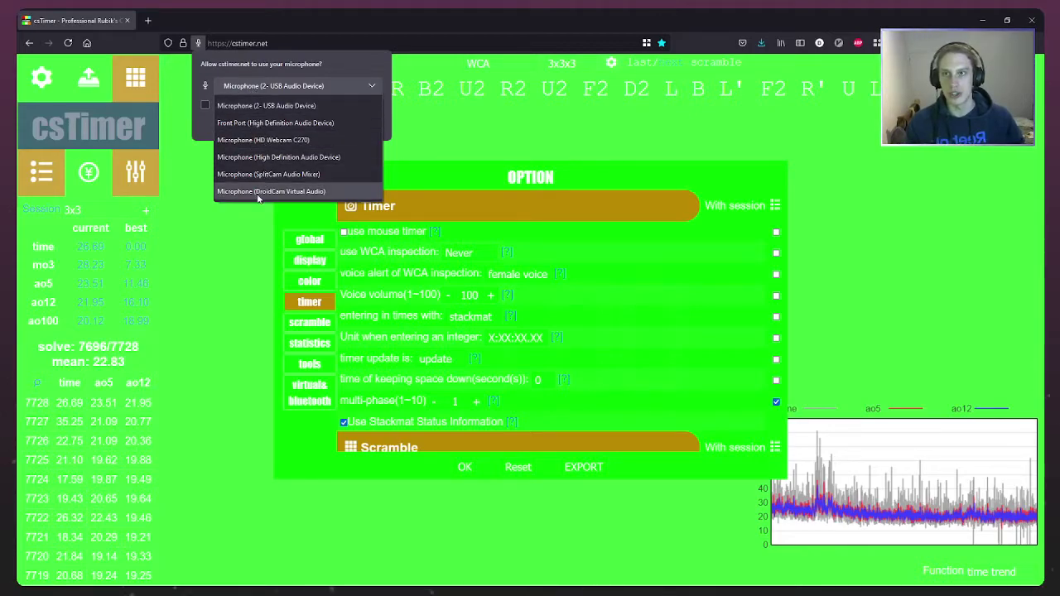
Check the Front Port input levels in the Windows Sound window beside the timer.
key("alt+Tab")
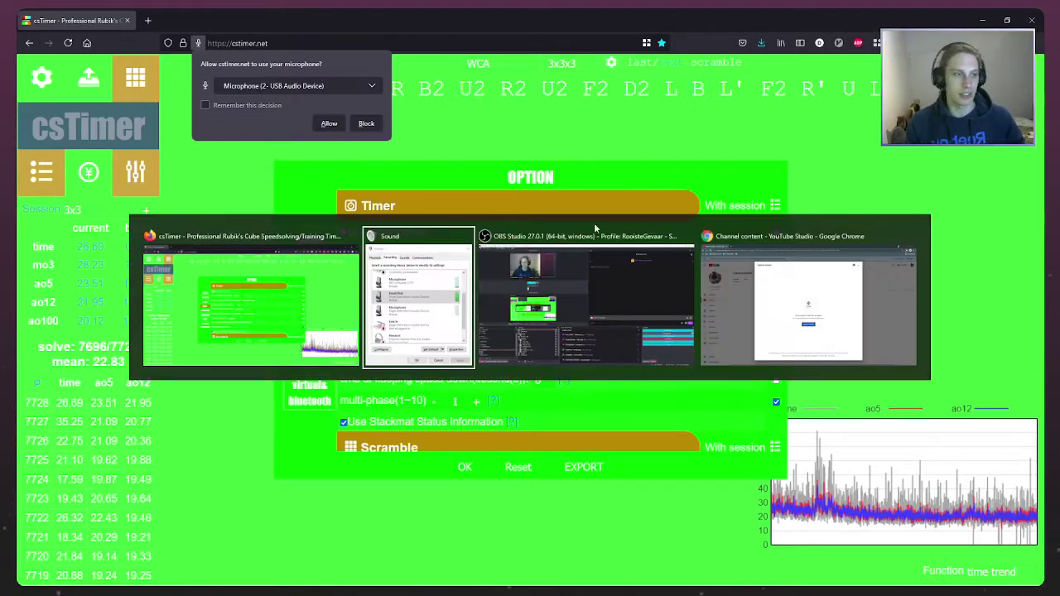
left_click_drag(468, 149, 556, 90)
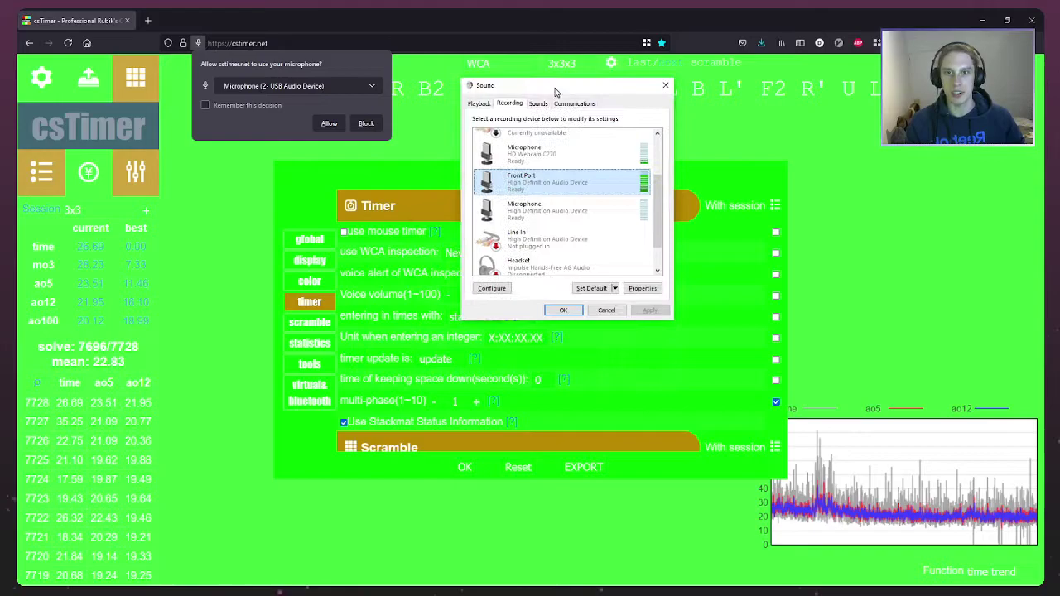
mouse_move(658, 237)
left_mouse_down()
mouse_move(660, 217)
mouse_move(672, 255)
mouse_move(671, 184)
mouse_move(672, 235)
left_mouse_up()
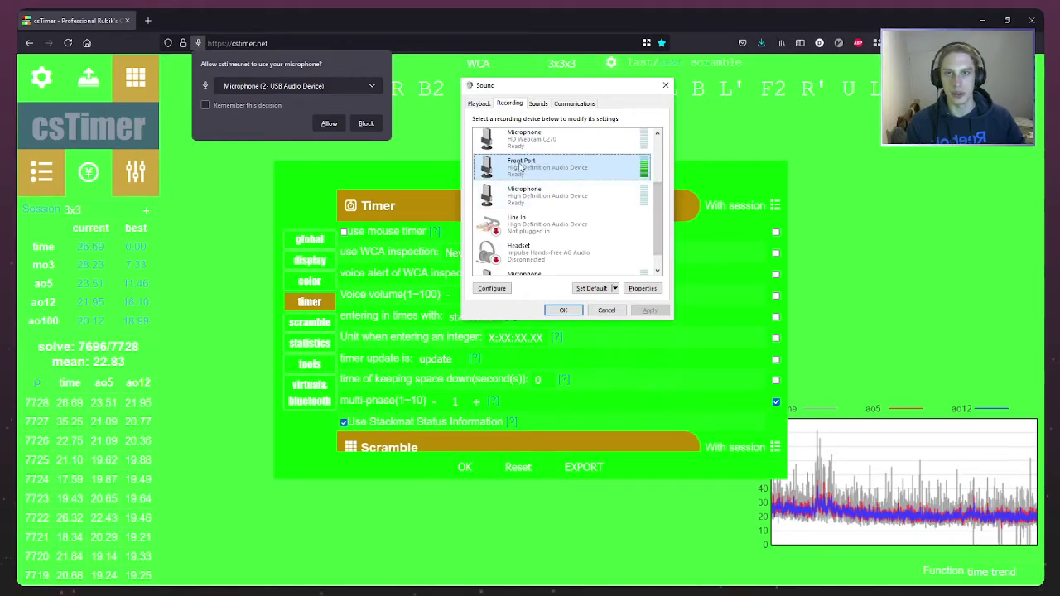
Choose Front Port as the microphone in the browser prompt and allow csTimer access.
left_click(325, 65)
left_click(236, 88)
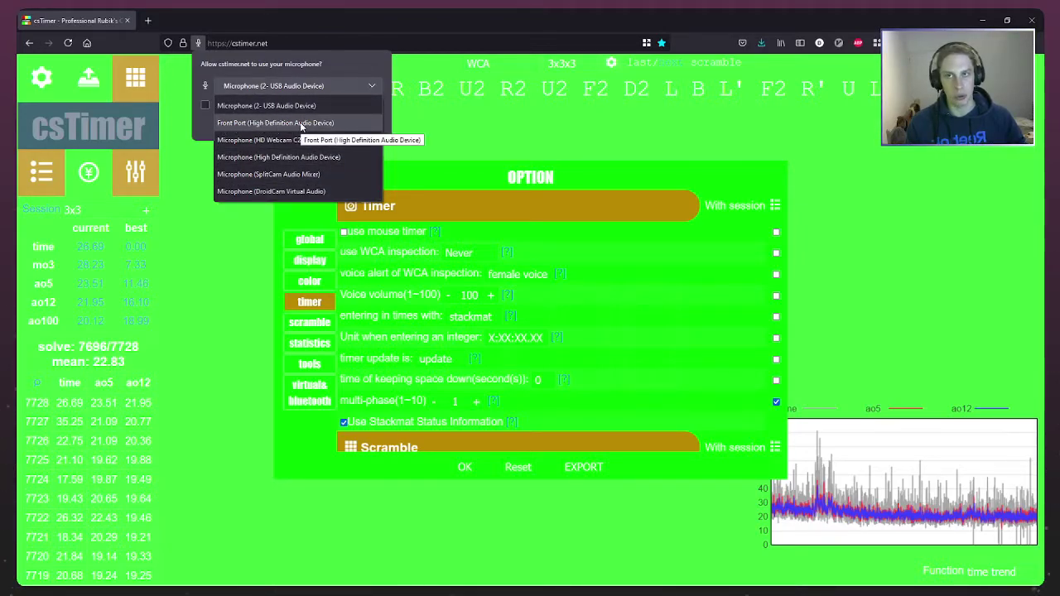
left_click(270, 123)
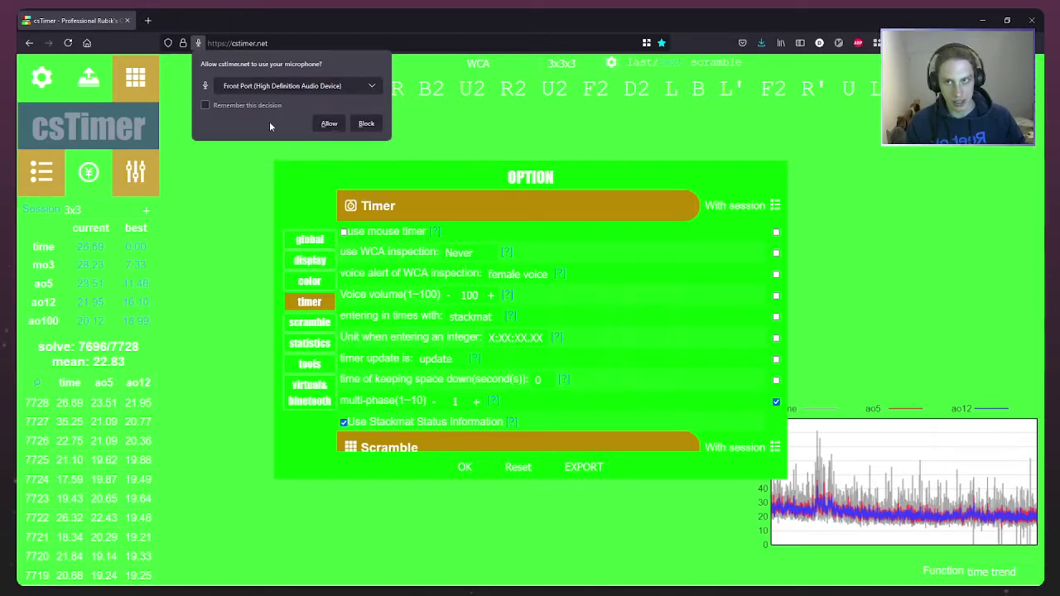
left_click(329, 123)
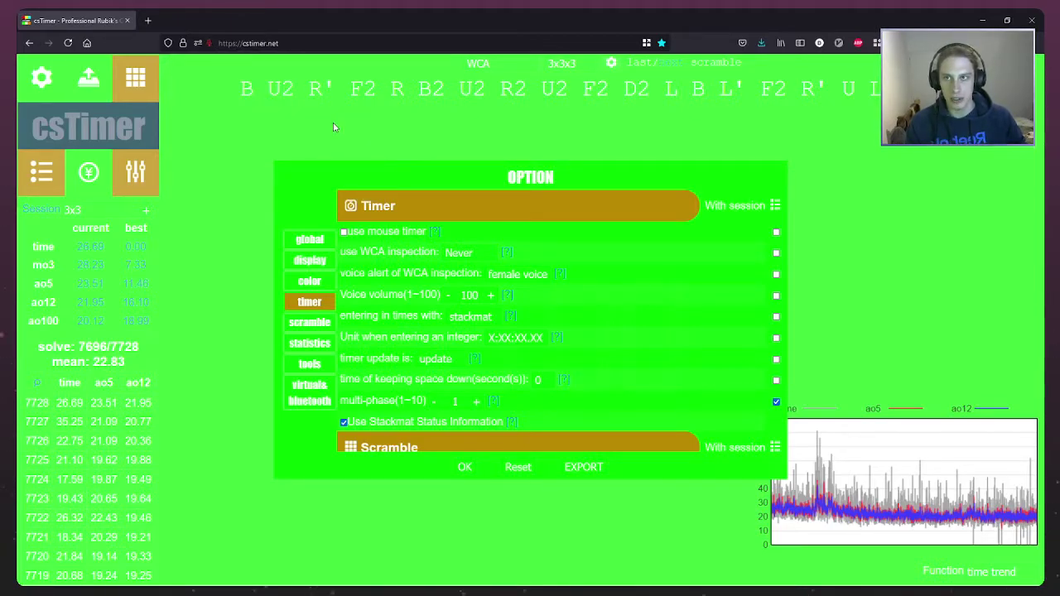
Record a 5.22 stackmat test time, reset, then delete it, leaving 7728 solves.
left_click(464, 467)
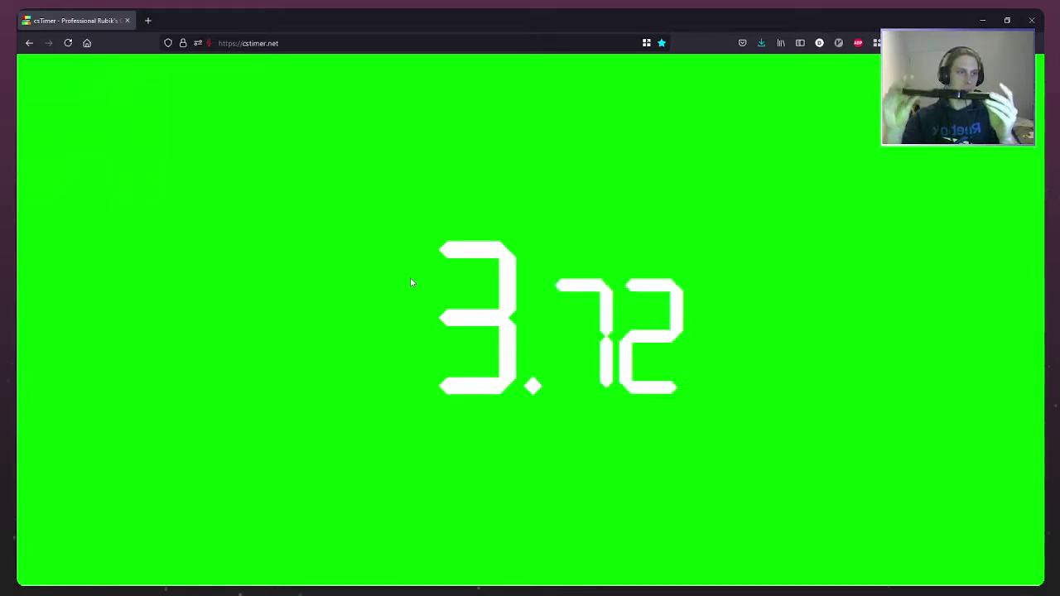
key("space")
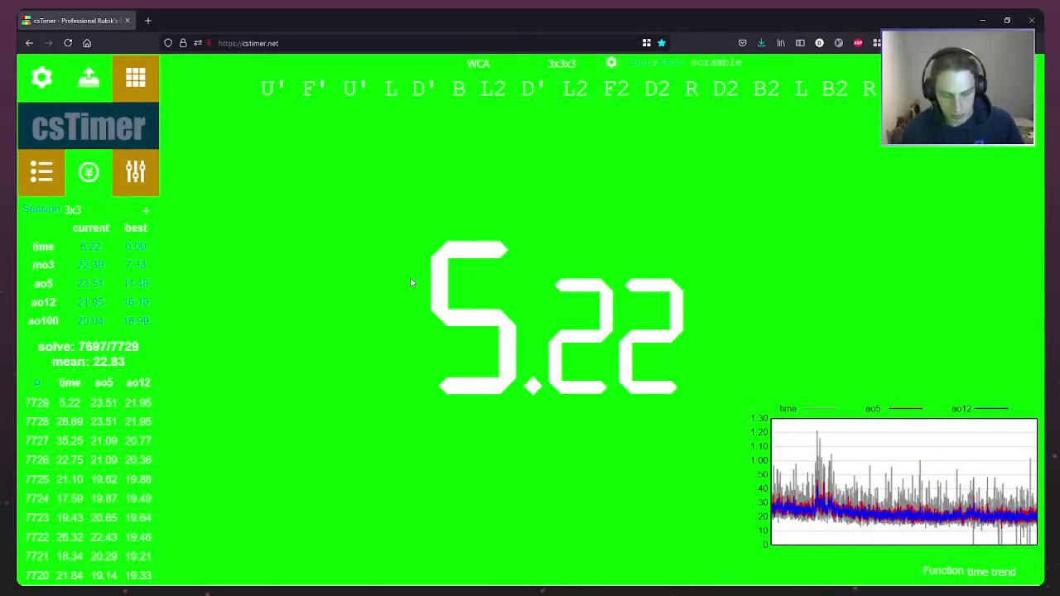
key("space")
key("alt+z")
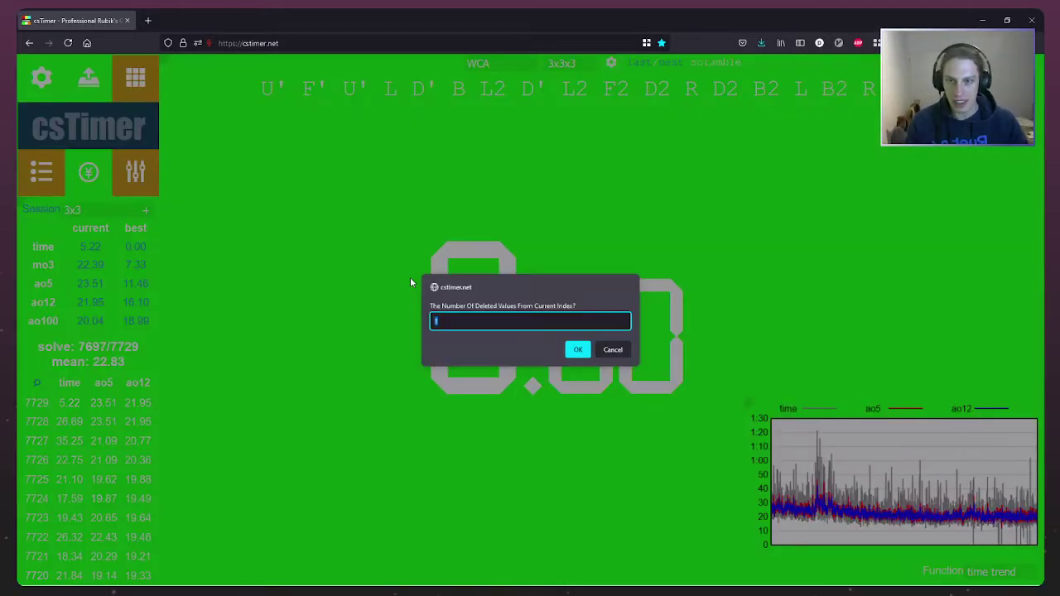
key("Return")
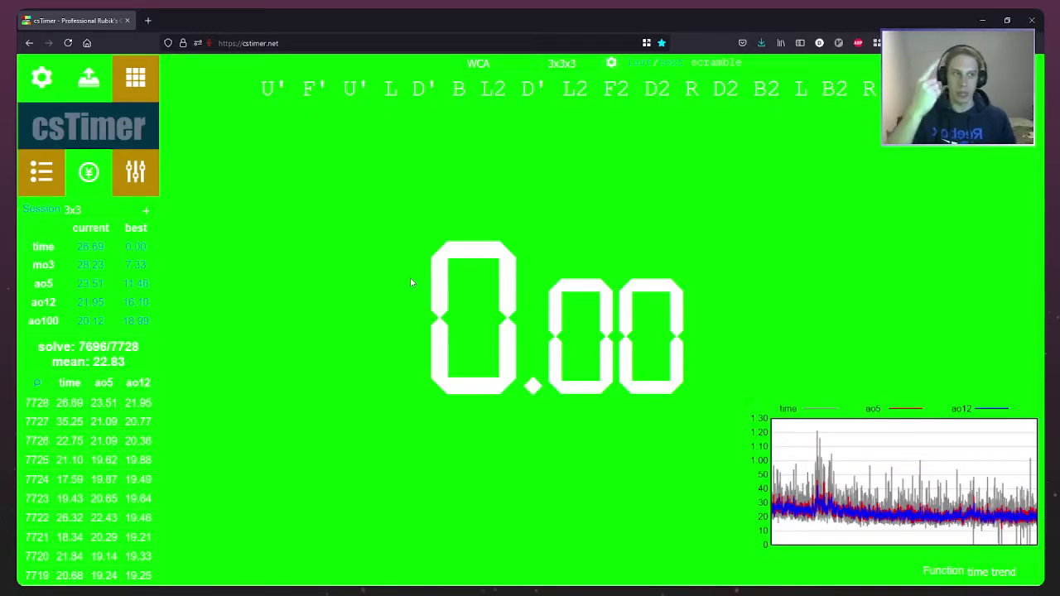